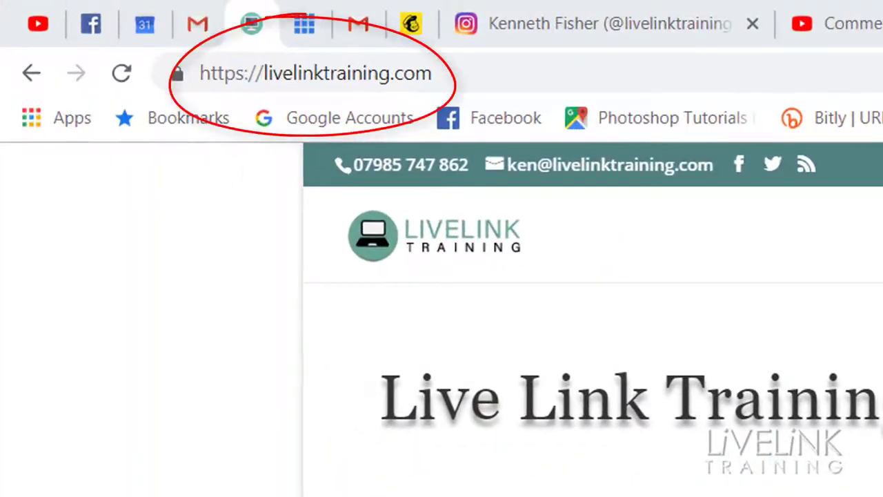
# Draw a thin, full-width rectangular marquee selection across the top edge of the portrait.
pyautogui.scroll(-15, 593, 387)
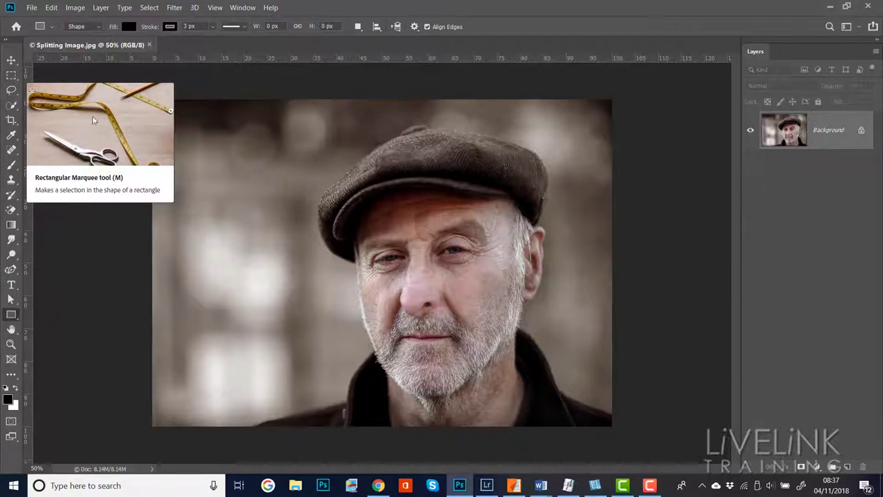
pyautogui.click(11, 74)
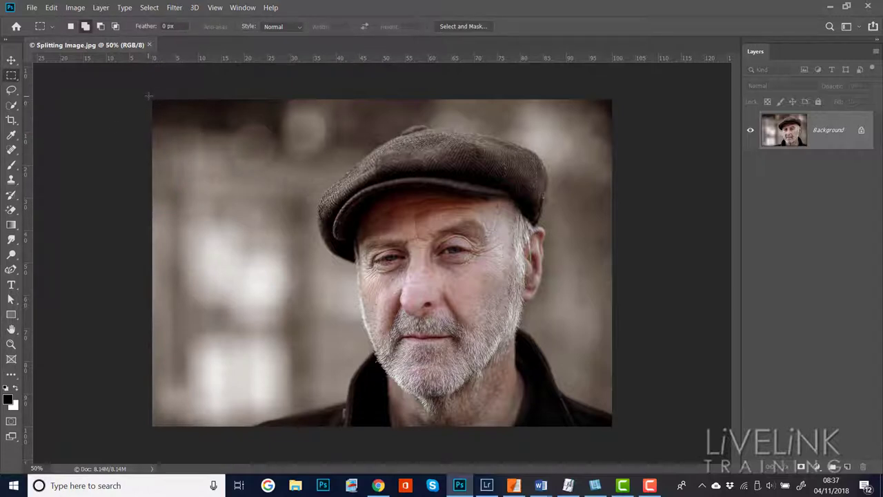
pyautogui.moveTo(151, 99); pyautogui.dragTo(628, 131)
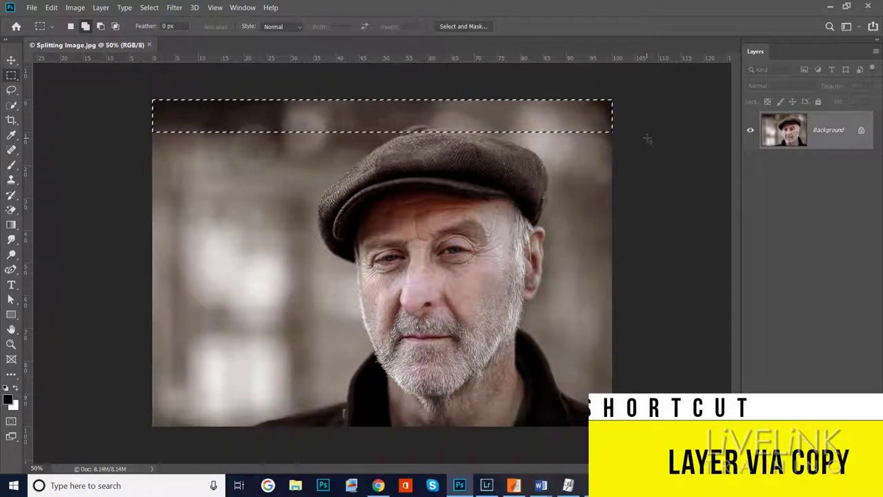
# Copy the selected top strip onto a new Layer 1 with Ctrl+J.
pyautogui.hotkey('ctrl', 'j')
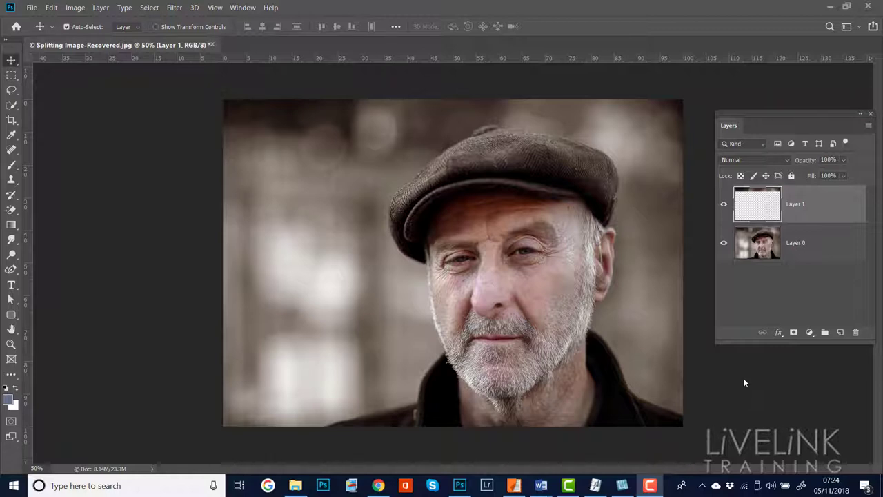
# Load Layer 1's top-strip pixels as the active selection.
pyautogui.click(756, 206)
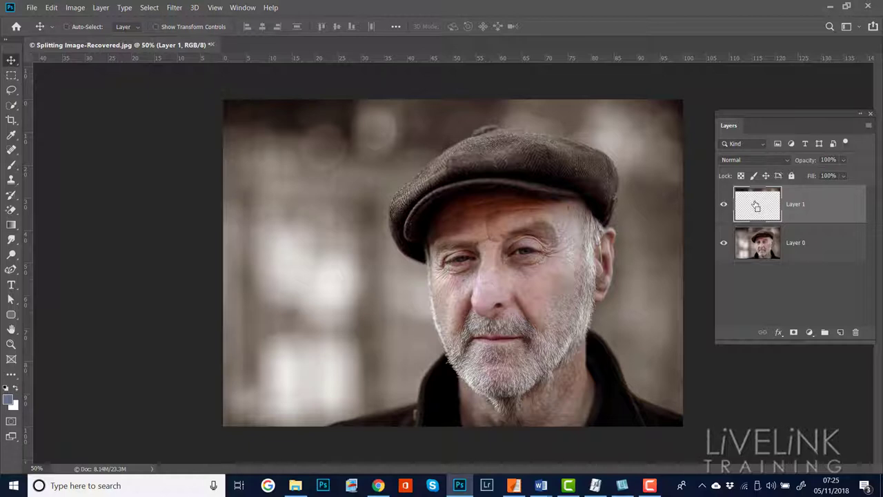
pyautogui.keyDown('ctrl'); pyautogui.click(756, 206); pyautogui.keyUp('ctrl')
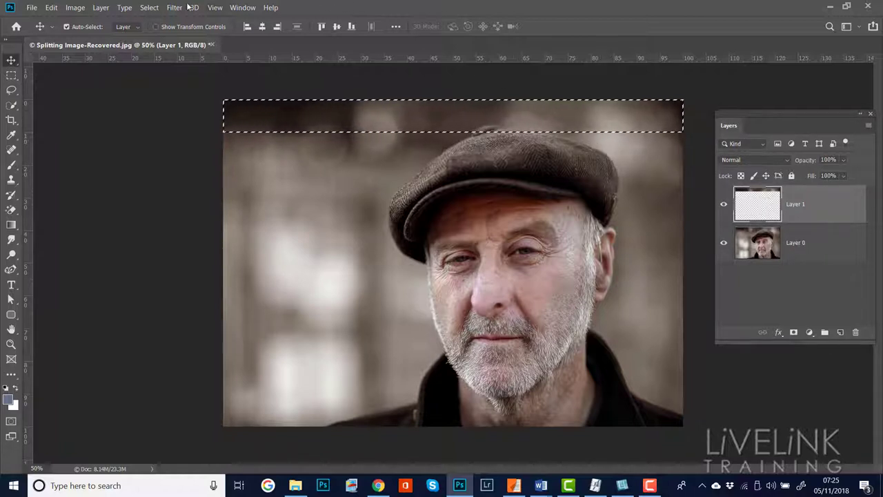
pyautogui.click(149, 8)
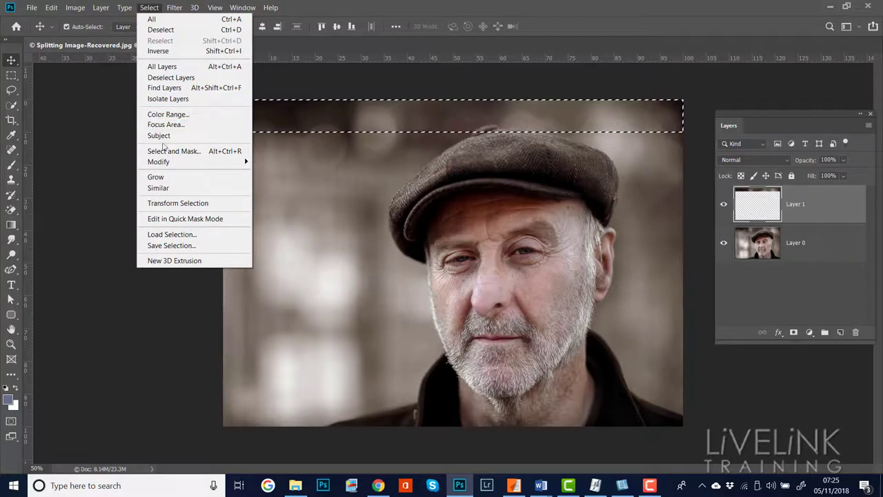
# Transform the selection with its reference point moved to the strip's bottom edge at Y 142 px.
pyautogui.click(180, 205)
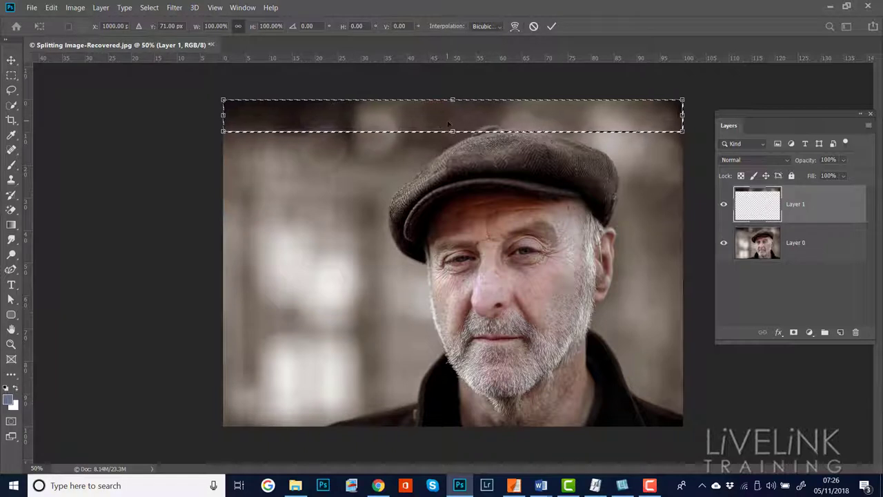
pyautogui.click(68, 26)
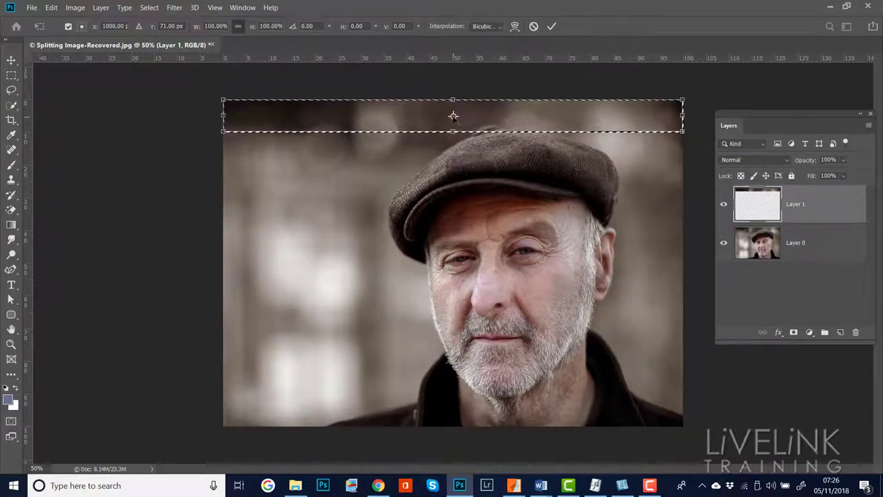
pyautogui.moveTo(453, 116); pyautogui.dragTo(454, 131)
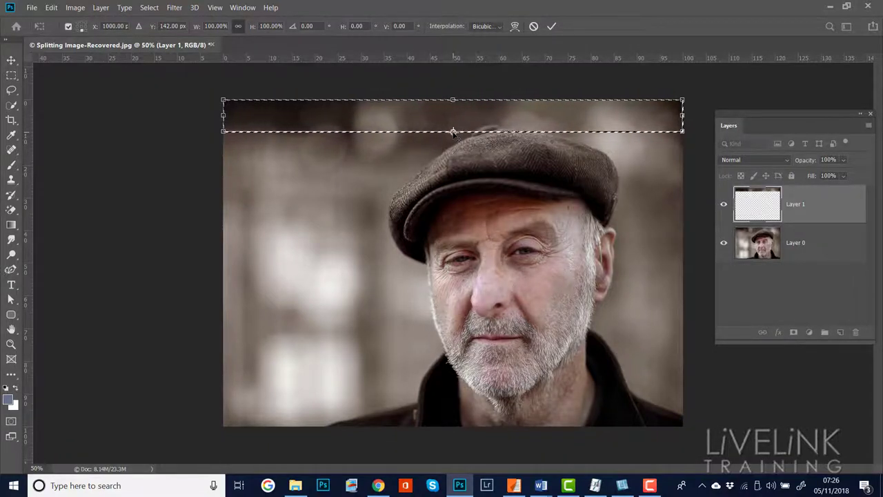
# Flip the selection vertically over its bottom edge and commit the transform.
pyautogui.rightClick(501, 116)
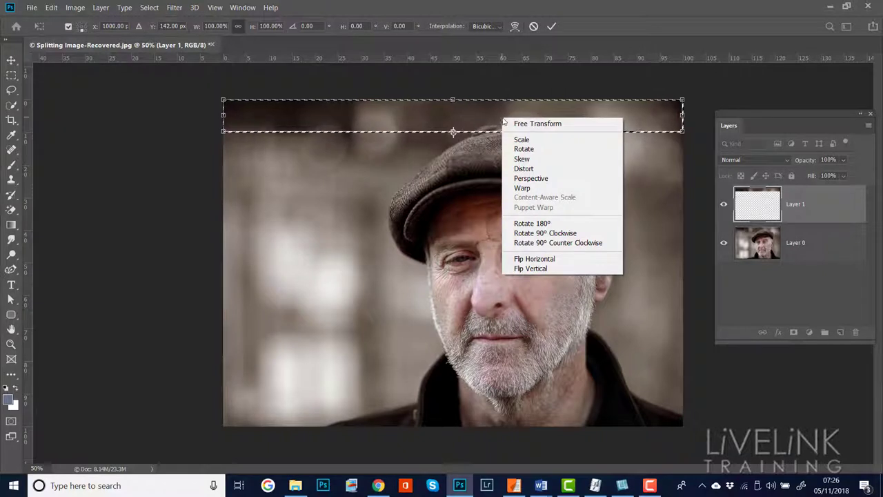
pyautogui.click(532, 269)
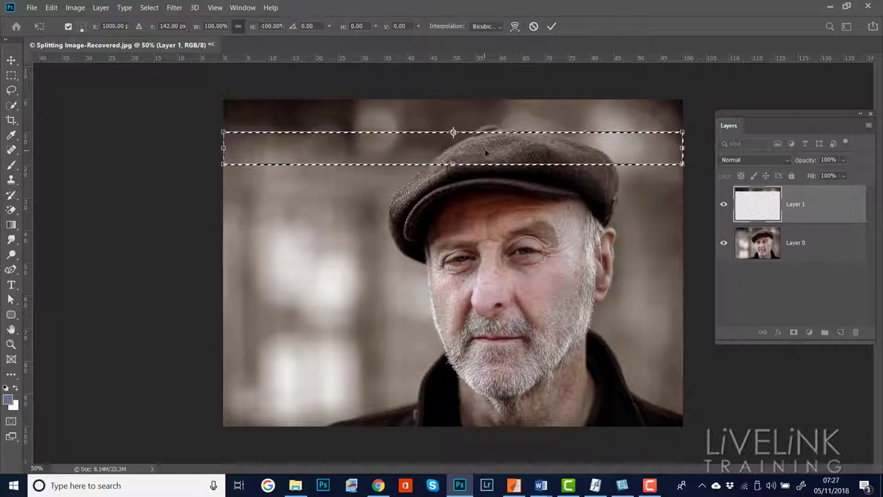
pyautogui.click(552, 27)
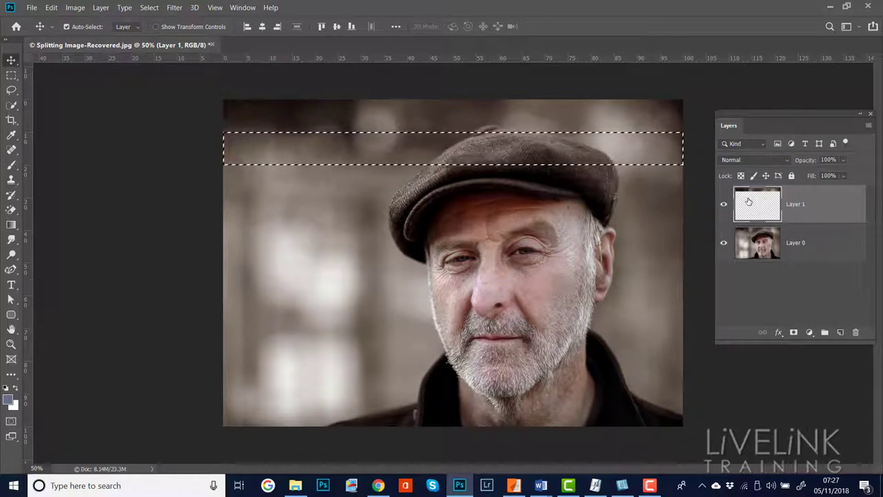
# Dismiss the empty-selection error, then copy the second strip from Layer 0 onto Layer 2.
pyautogui.hotkey('ctrl', 'j')
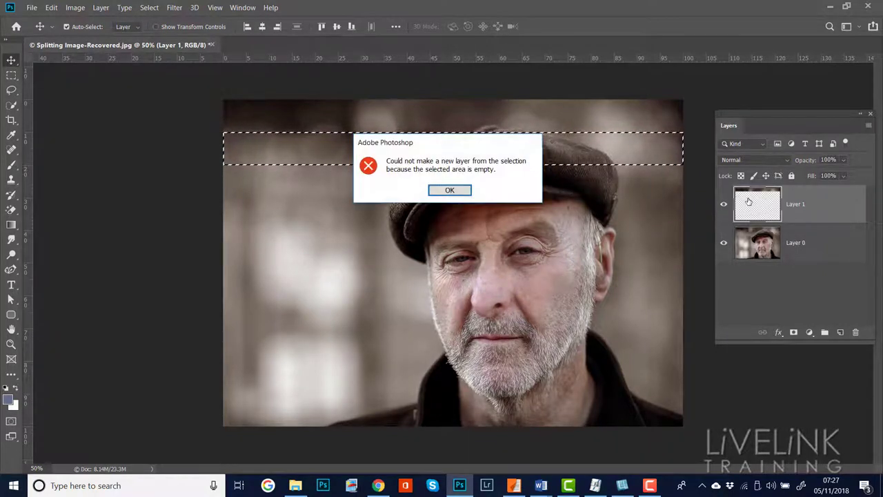
pyautogui.click(458, 193)
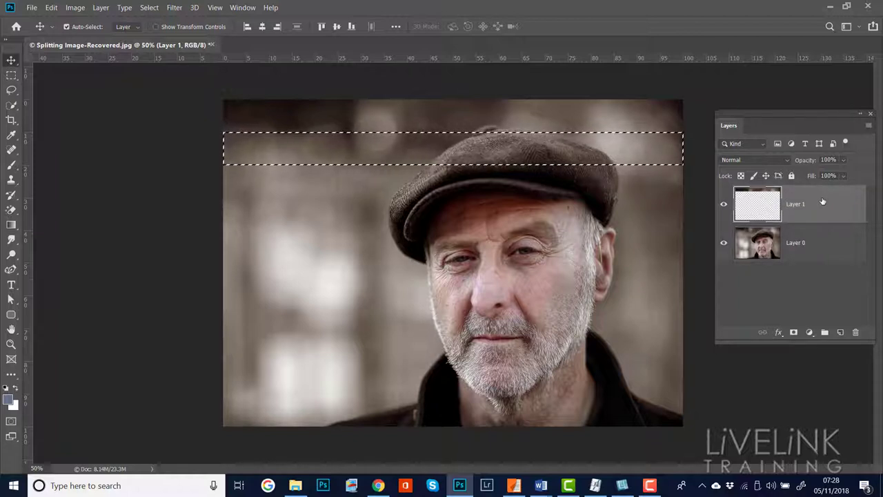
pyautogui.click(822, 243)
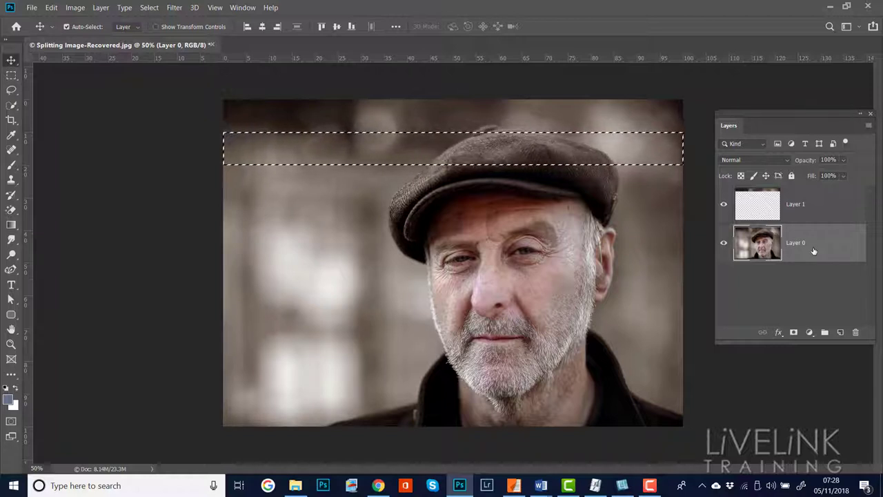
pyautogui.press('ctrl')
pyautogui.hotkey('ctrl', 'j')
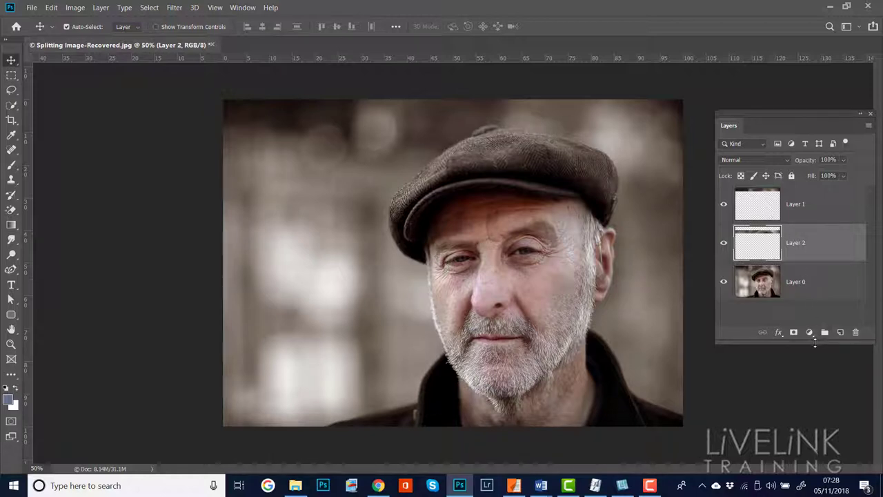
# Enlarge and reposition the Layers panel, select Layer 0, and load Layer 2's strip as a selection.
pyautogui.moveTo(818, 342); pyautogui.dragTo(804, 428)
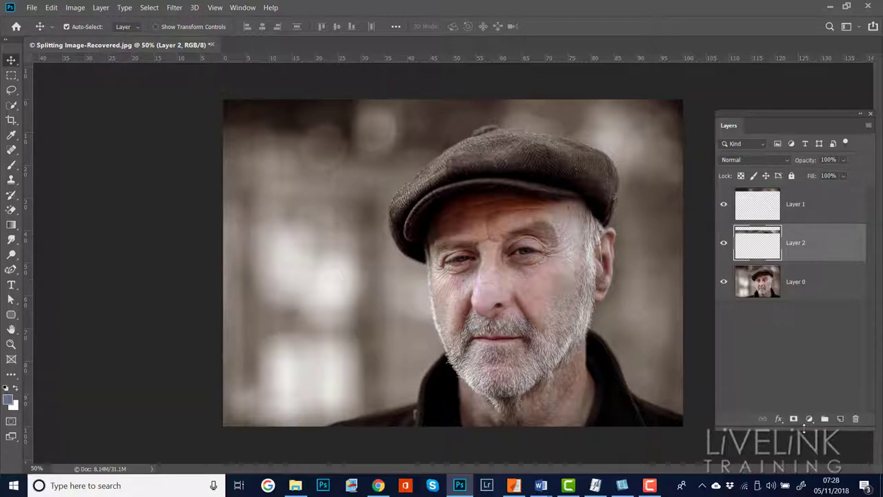
pyautogui.moveTo(735, 128); pyautogui.dragTo(715, 116)
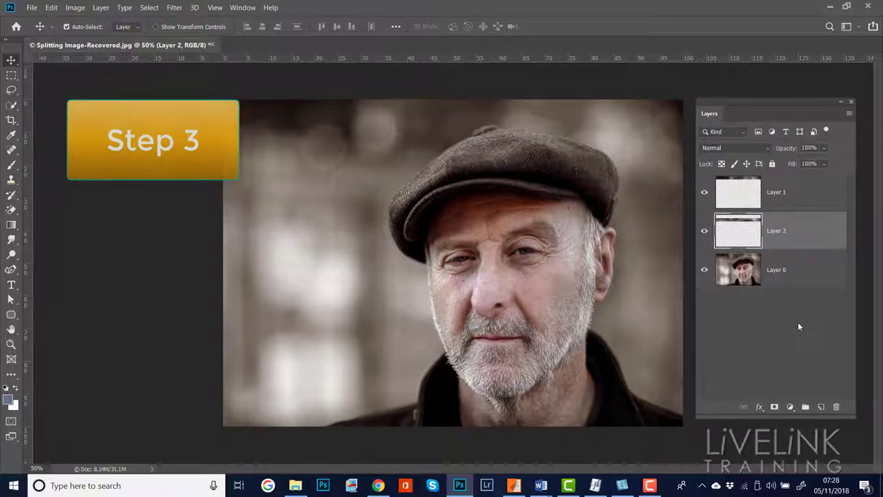
pyautogui.click(807, 269)
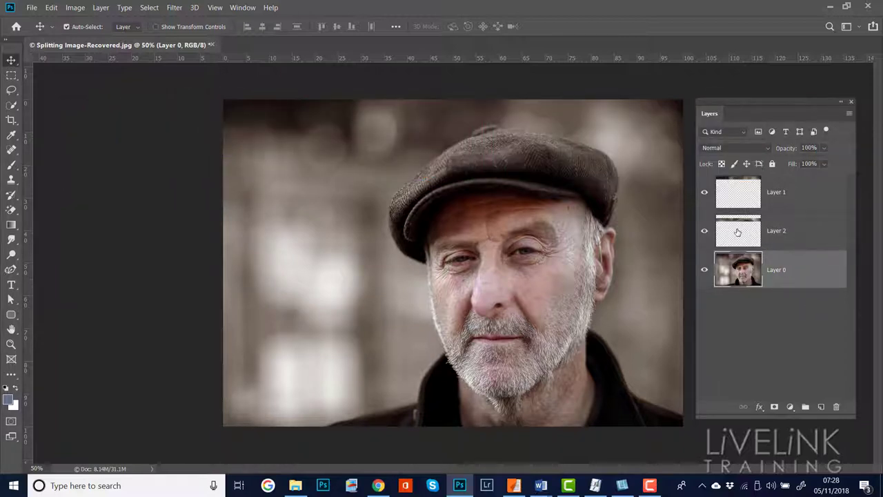
pyautogui.press('ctrl')
pyautogui.keyDown('ctrl'); pyautogui.click(740, 236); pyautogui.keyUp('ctrl')
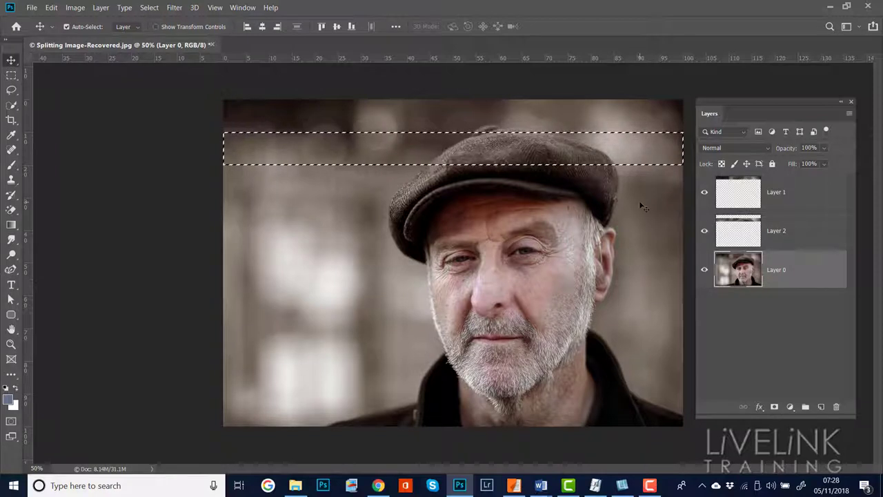
# Flip the selection over its bottom edge onto the third band and apply it.
pyautogui.click(147, 9)
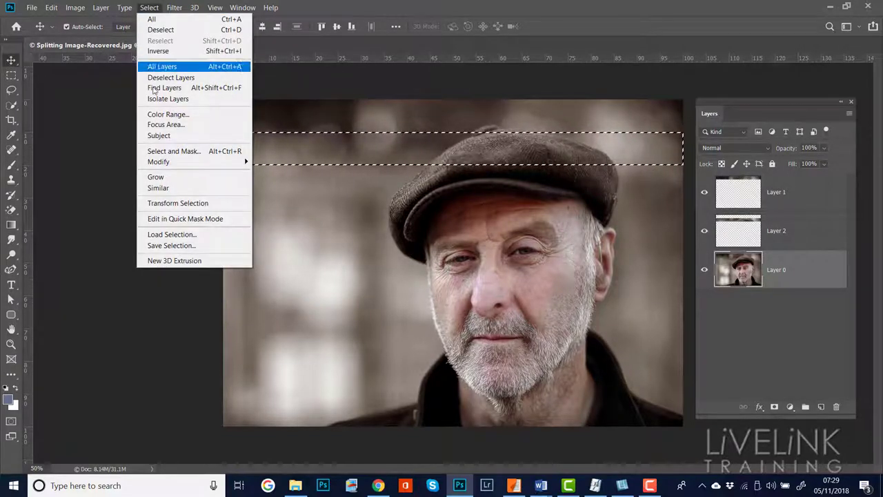
pyautogui.click(169, 204)
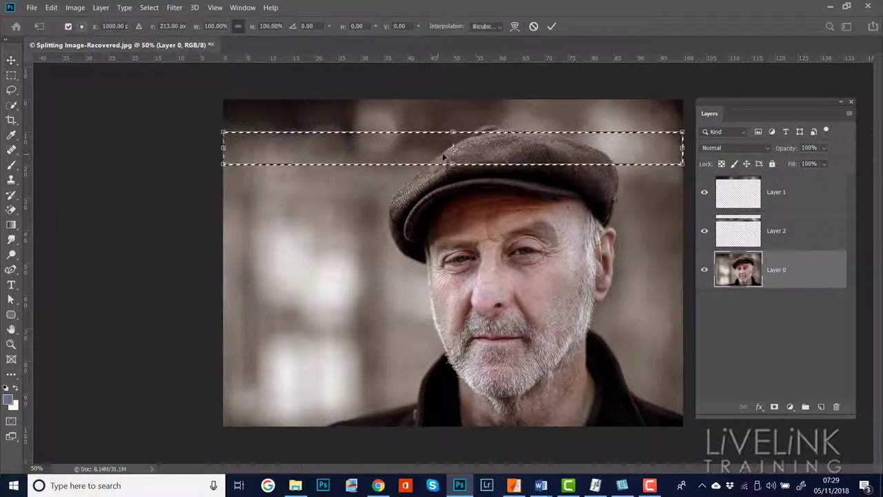
pyautogui.moveTo(453, 148); pyautogui.dragTo(452, 165)
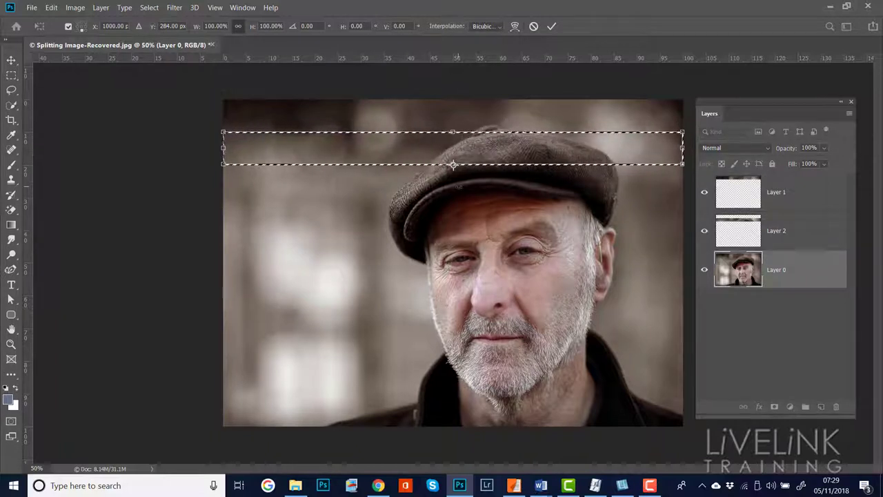
pyautogui.rightClick(490, 147)
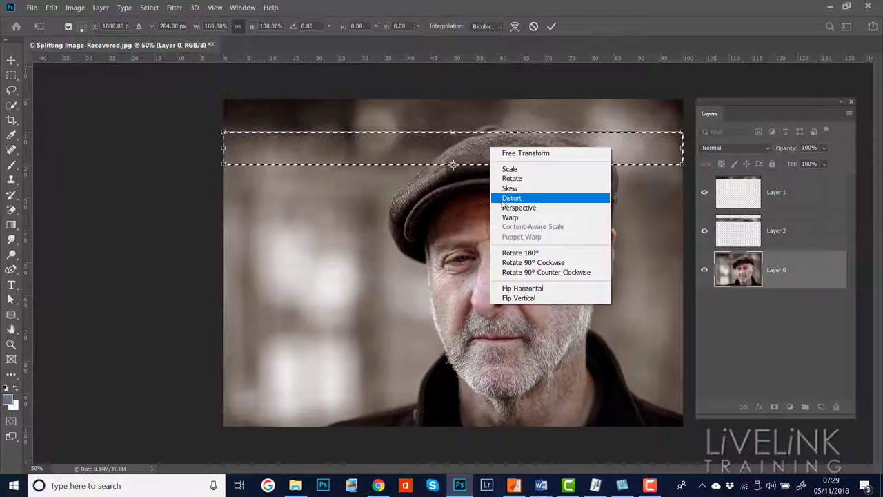
pyautogui.click(525, 299)
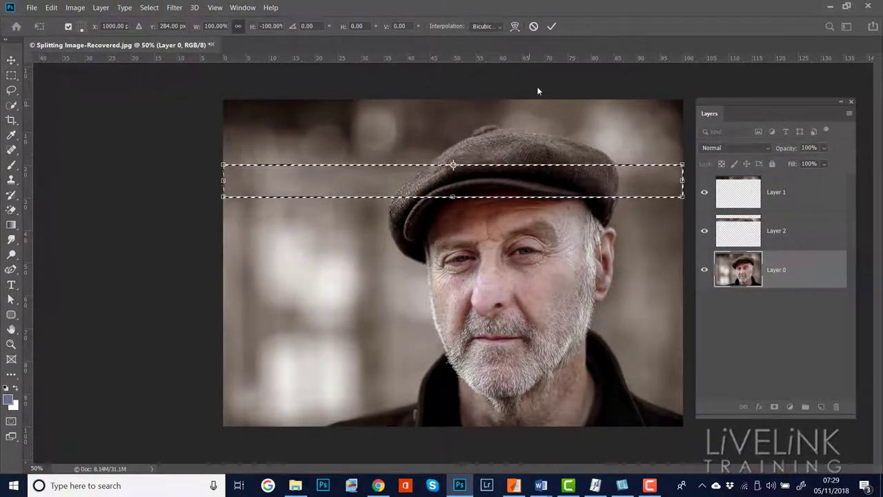
pyautogui.click(552, 26)
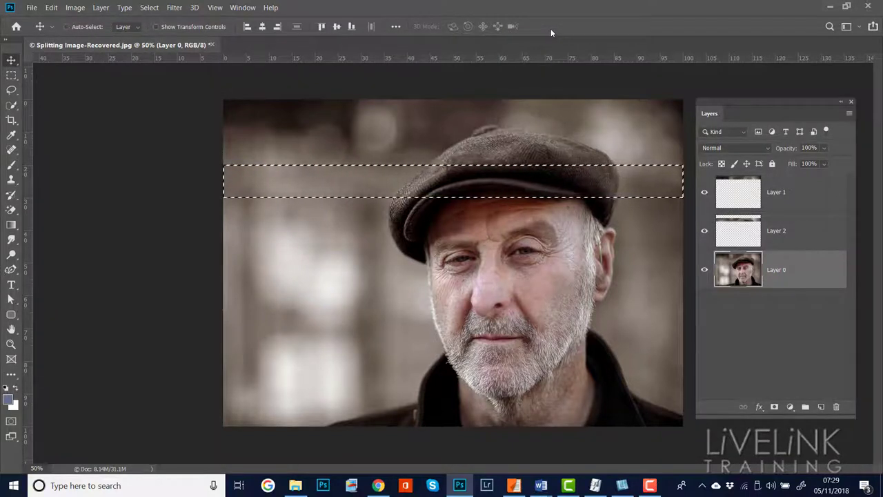
# Copy the third strip onto a new Layer 3 and reload its pixels as the selection.
pyautogui.hotkey('ctrl', 'j')
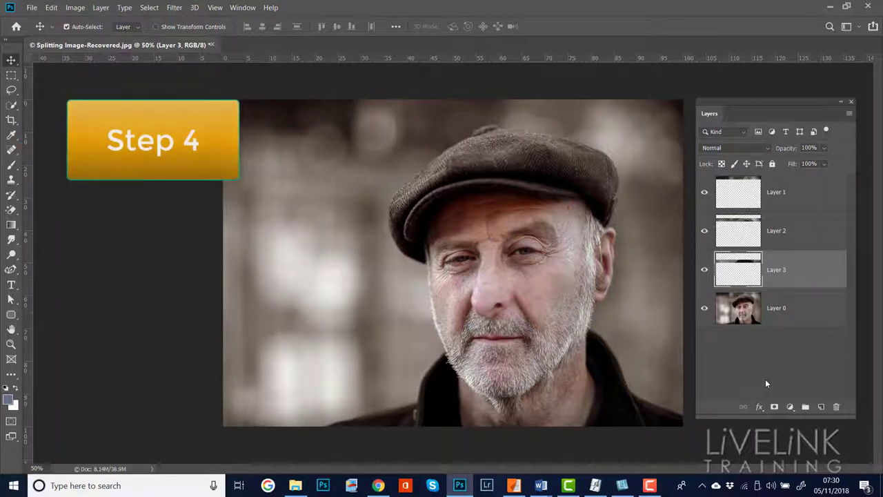
pyautogui.keyDown('ctrl'); pyautogui.click(741, 275); pyautogui.keyUp('ctrl')
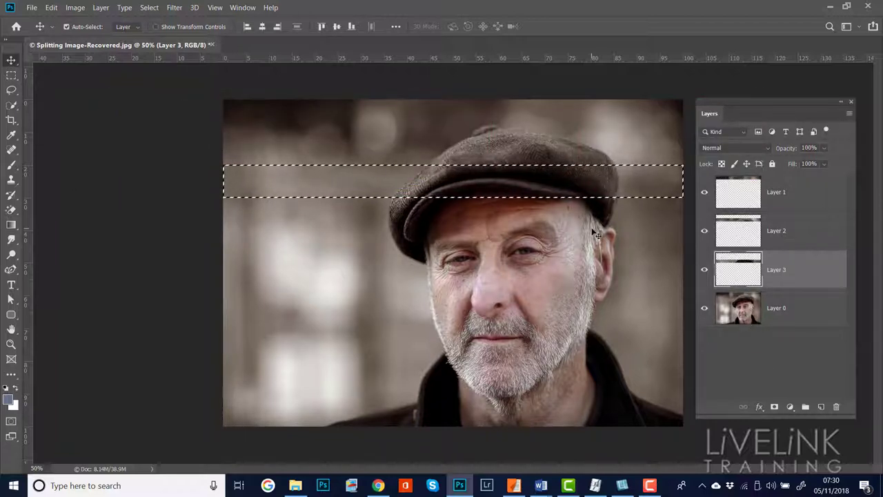
pyautogui.click(149, 8)
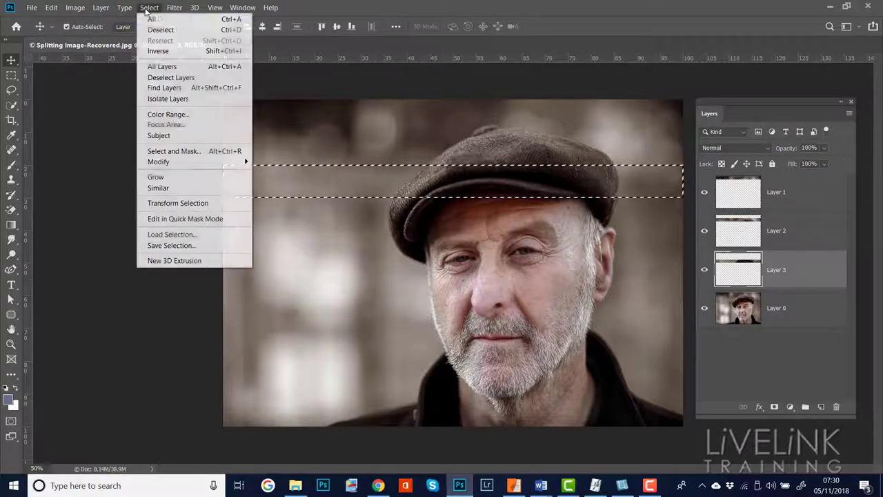
# Flip the selection down onto the fourth band over the cap's brim, commit, and try Ctrl+J.
pyautogui.click(185, 202)
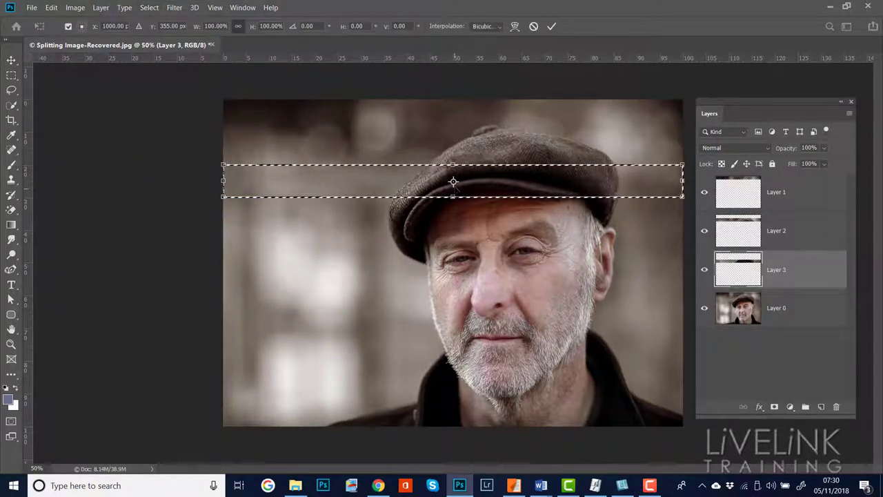
pyautogui.moveTo(452, 181); pyautogui.dragTo(453, 198)
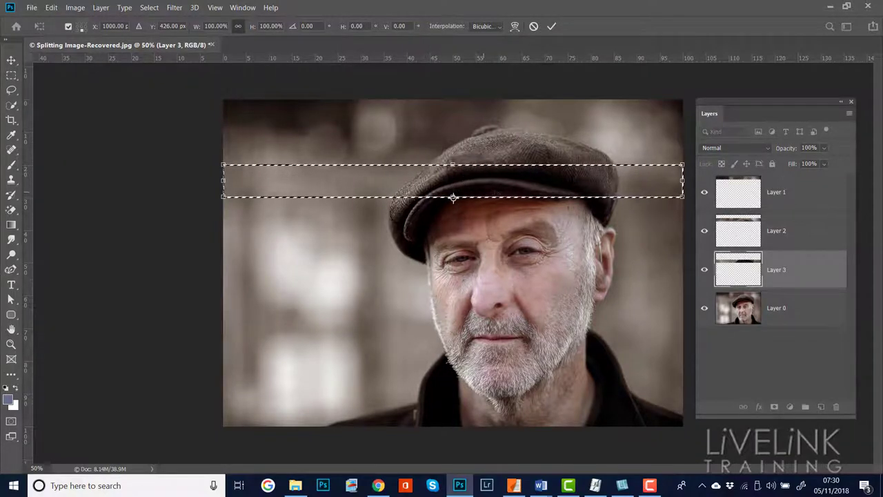
pyautogui.rightClick(496, 188)
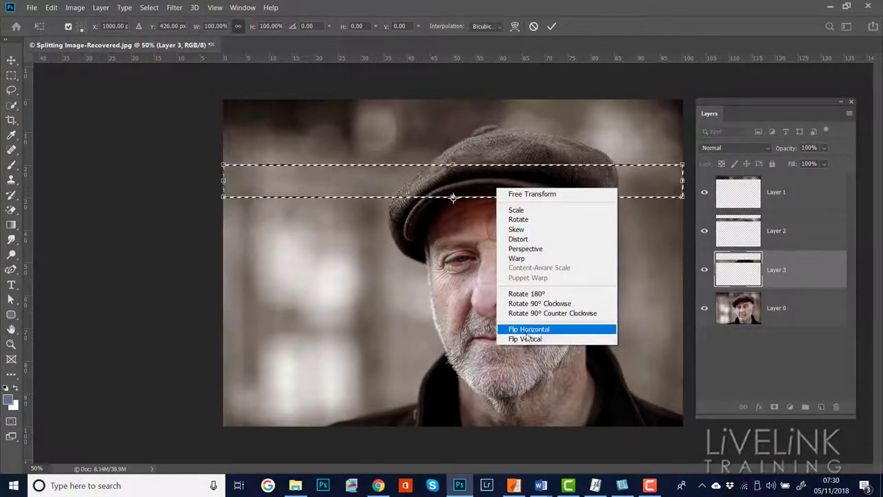
pyautogui.click(527, 338)
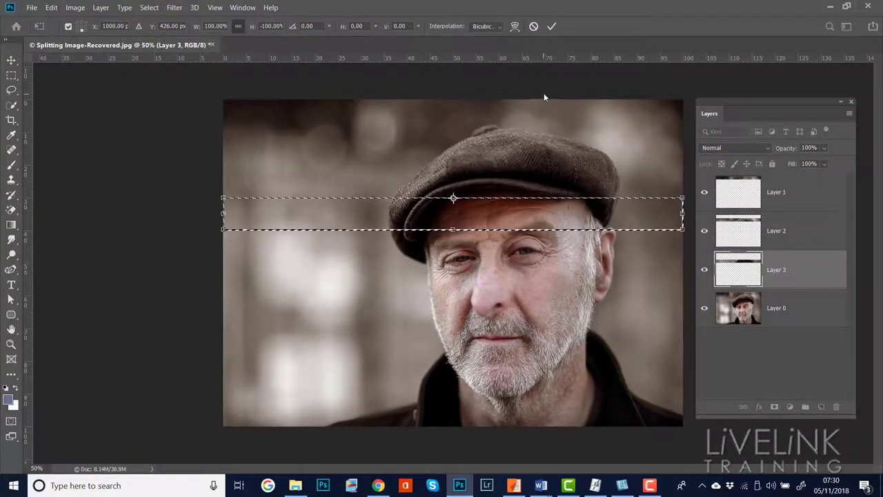
pyautogui.click(551, 27)
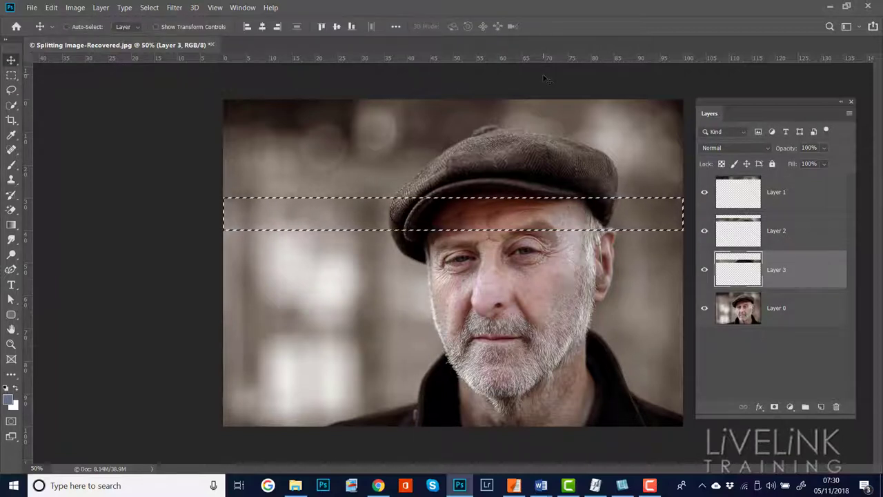
pyautogui.hotkey('ctrl', 'j')
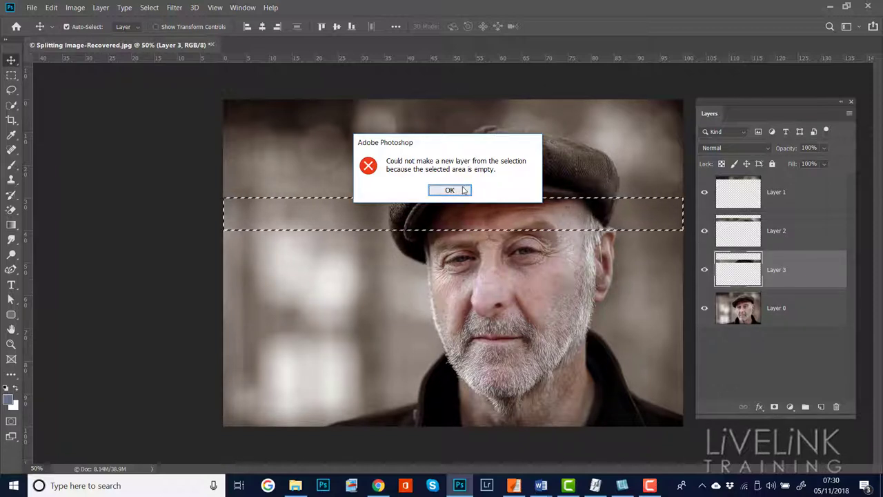
# Dismiss the empty-selection error and copy the cap-brim strip from Layer 0 onto a new Layer 4.
pyautogui.click(450, 190)
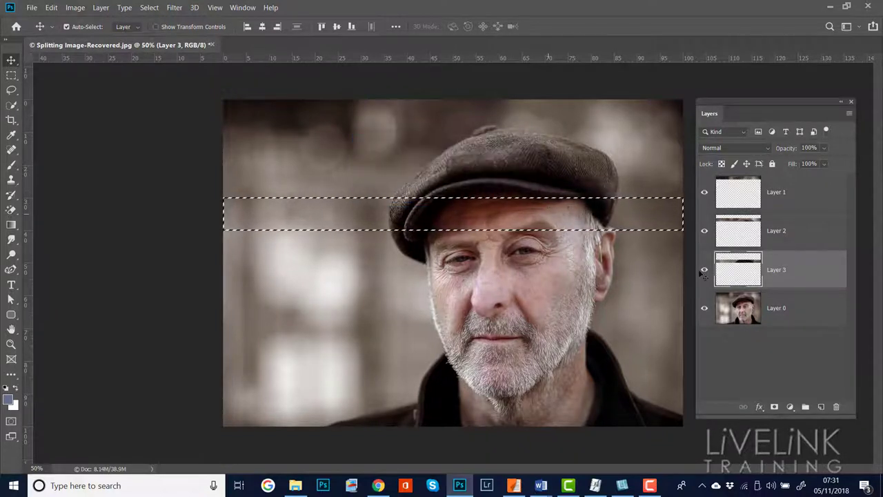
pyautogui.click(792, 317)
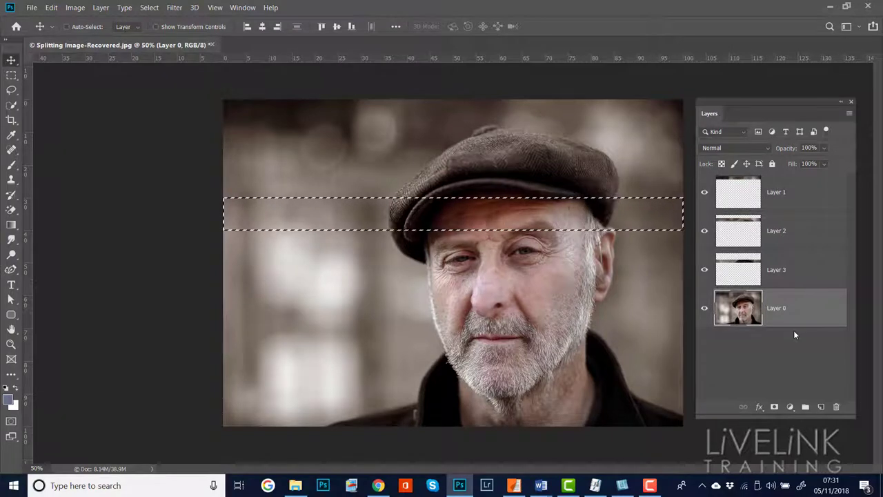
pyautogui.hotkey('ctrl', 'j')
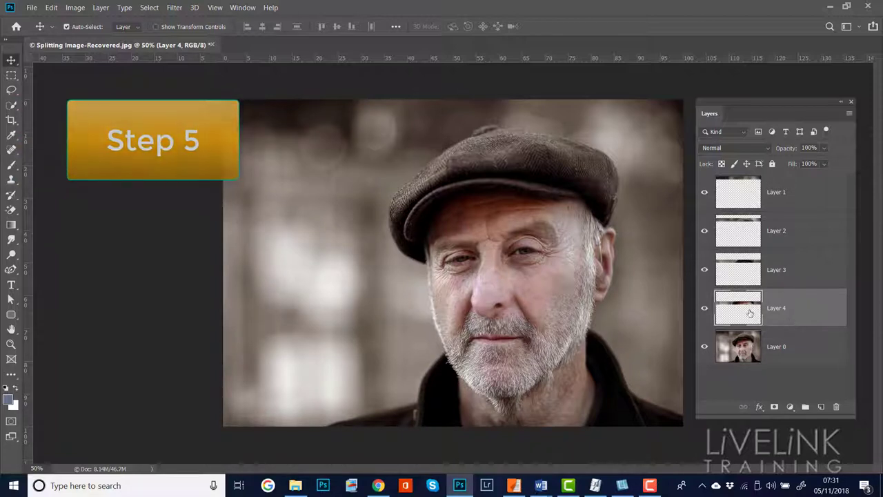
# Load Layer 4's strip as a selection, flip it down onto the eye band, then target Layer 0.
pyautogui.press('ctrl')
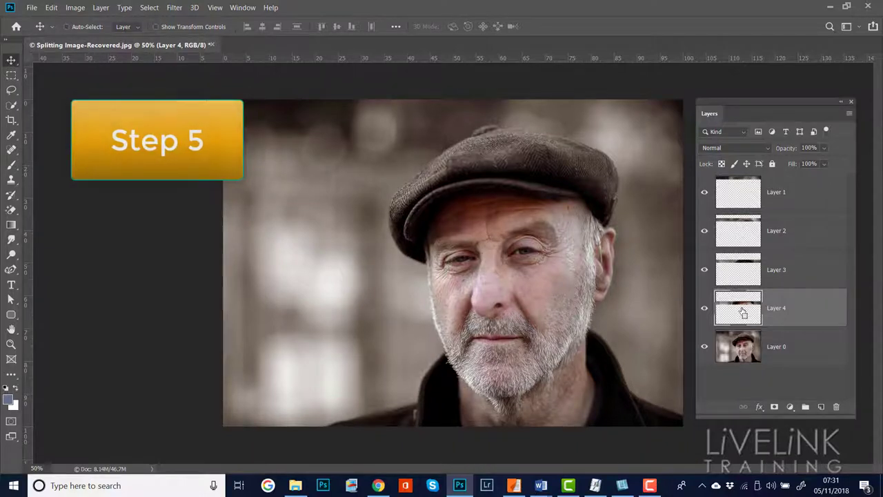
pyautogui.keyDown('ctrl'); pyautogui.click(744, 313); pyautogui.keyUp('ctrl')
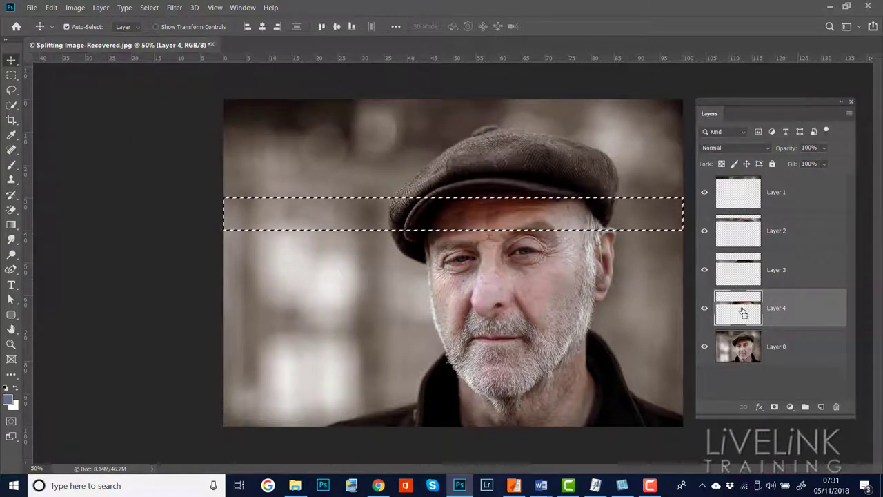
pyautogui.click(149, 8)
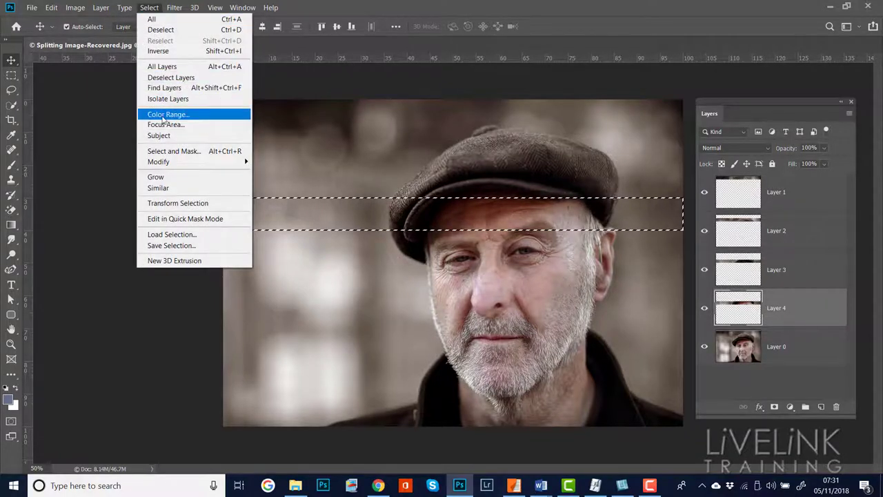
pyautogui.click(174, 203)
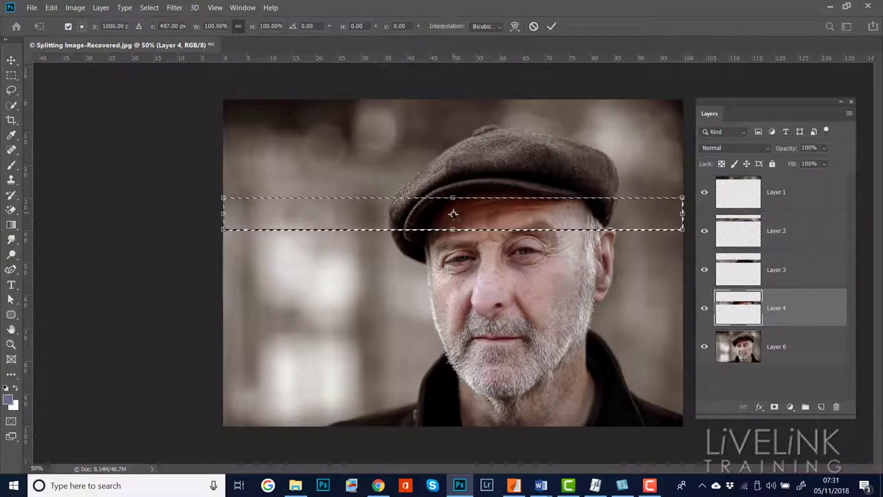
pyautogui.moveTo(452, 215); pyautogui.dragTo(452, 230)
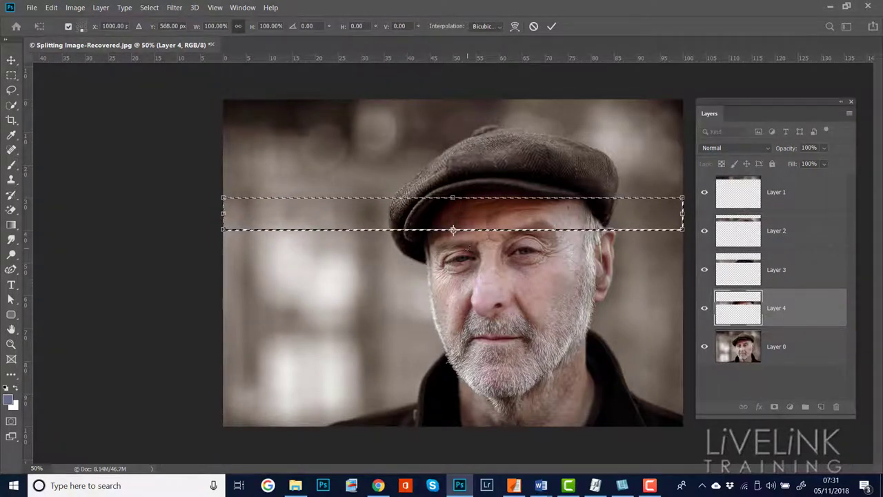
pyautogui.rightClick(490, 217)
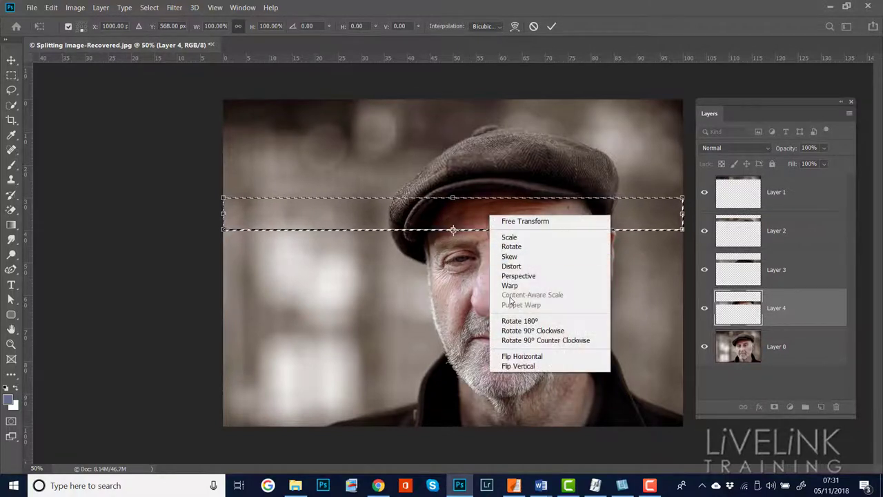
pyautogui.click(519, 366)
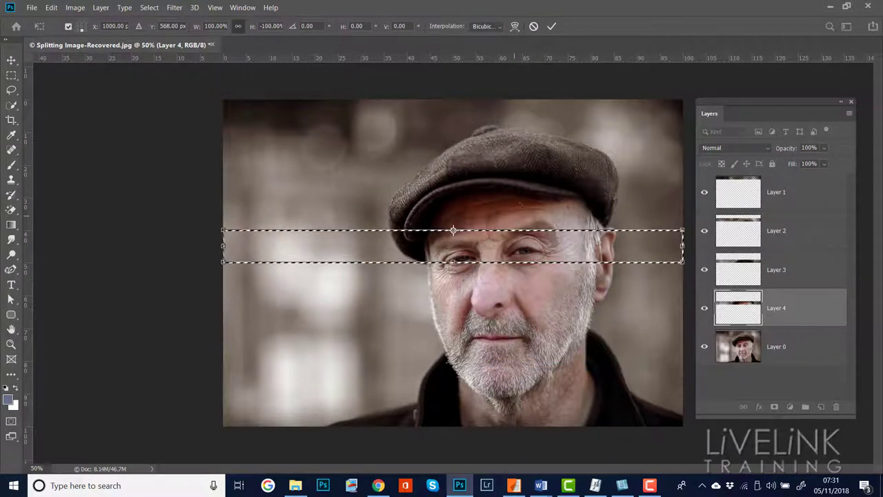
pyautogui.click(552, 28)
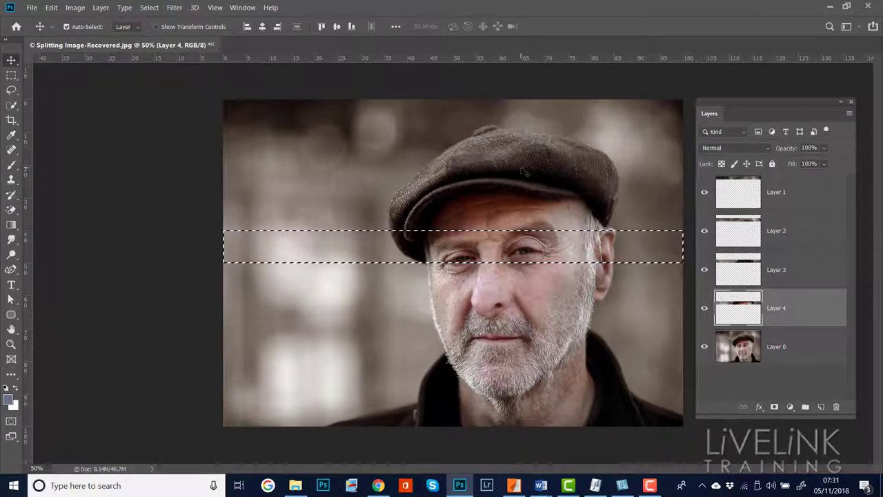
pyautogui.press('ctrl')
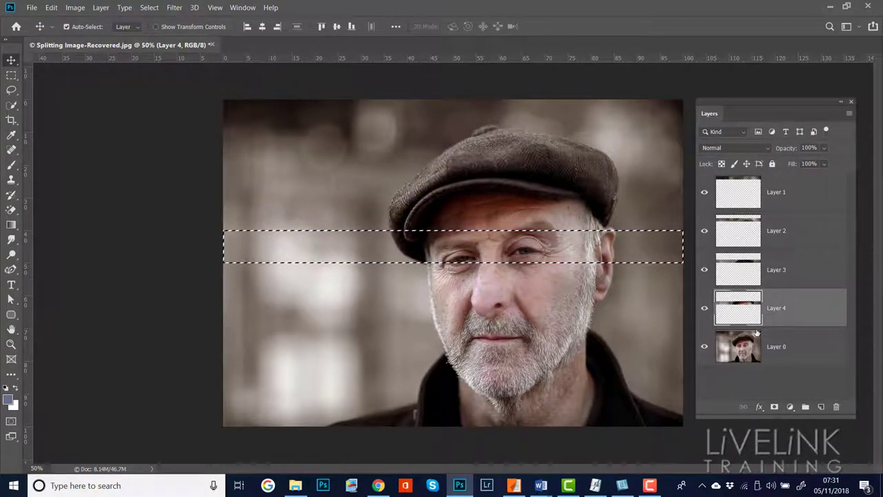
pyautogui.click(786, 354)
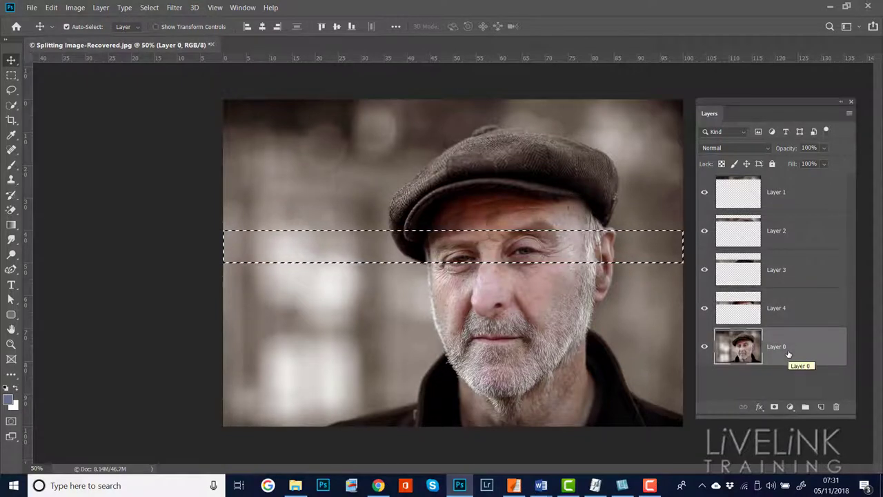
# Copy the eye-level strip to Layer 5, then shift the selection one band down and copy it to Layer 6.
pyautogui.hotkey('ctrl', 'j')
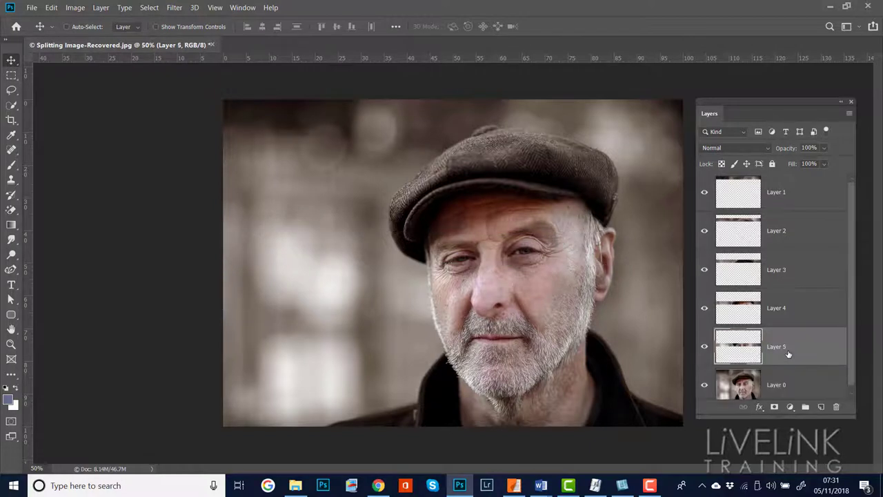
pyautogui.press('ctrl')
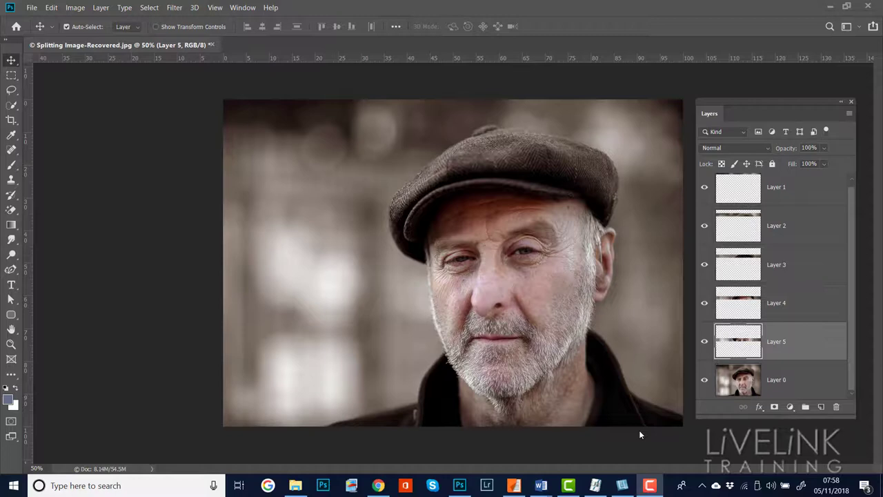
pyautogui.keyDown('ctrl'); pyautogui.click(737, 341); pyautogui.keyUp('ctrl')
pyautogui.click(149, 8)
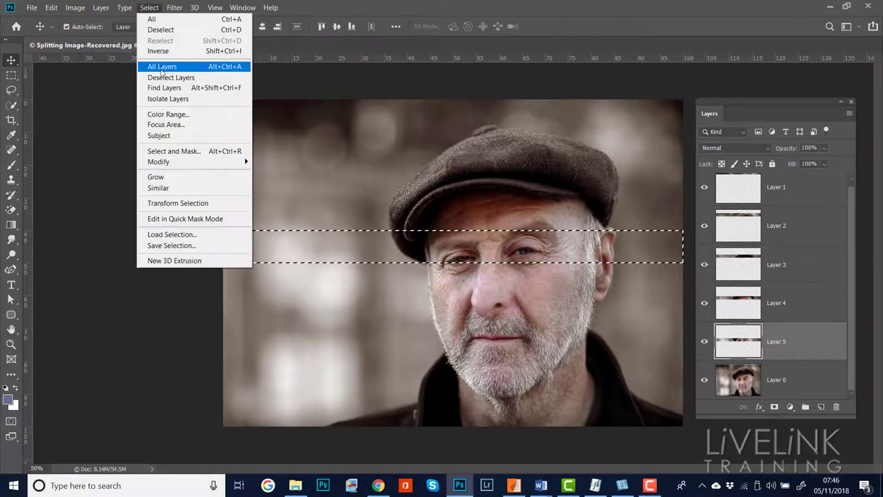
pyautogui.click(176, 230)
pyautogui.moveTo(540, 245); pyautogui.dragTo(540, 278)
pyautogui.press('Return')
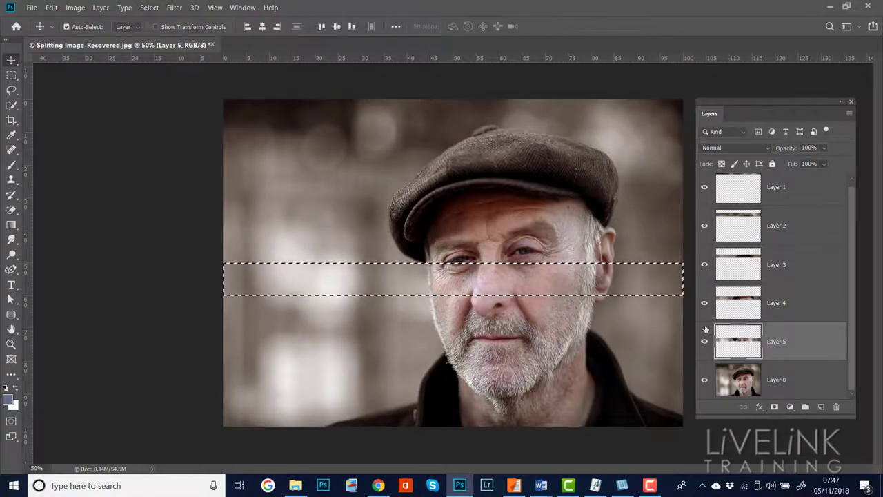
pyautogui.hotkey('ctrl', 'j')
# Load Layer 6's strip, flip the selection down one band, and copy it to Layer 7.
pyautogui.hotkey('ctrl', 'd')
pyautogui.keyDown('ctrl'); pyautogui.click(752, 351); pyautogui.keyUp('ctrl')
pyautogui.click(149, 8)
pyautogui.click(176, 230)
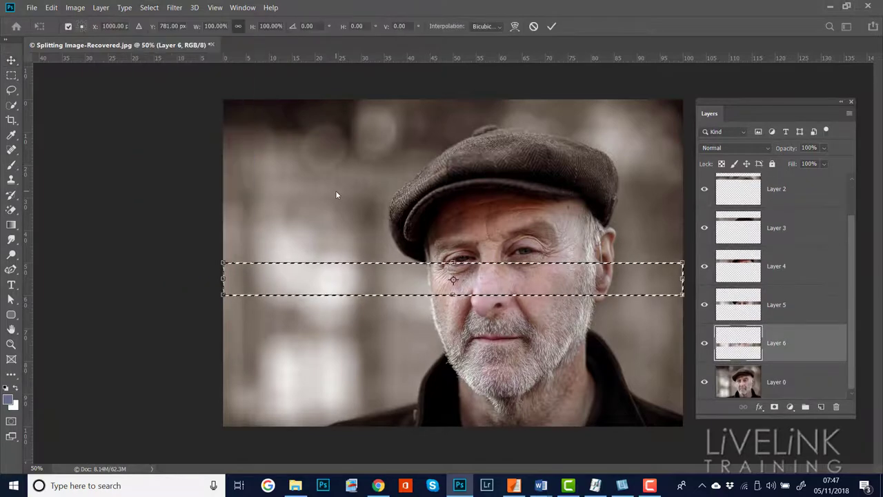
pyautogui.moveTo(452, 279); pyautogui.dragTo(452, 296)
pyautogui.rightClick(504, 290)
pyautogui.click(525, 431)
pyautogui.press('Return')
pyautogui.hotkey('ctrl', 'j')
# Load Layer 7's strip, move the selection down one band, and copy it to Layer 8.
pyautogui.hotkey('ctrl', 'd')
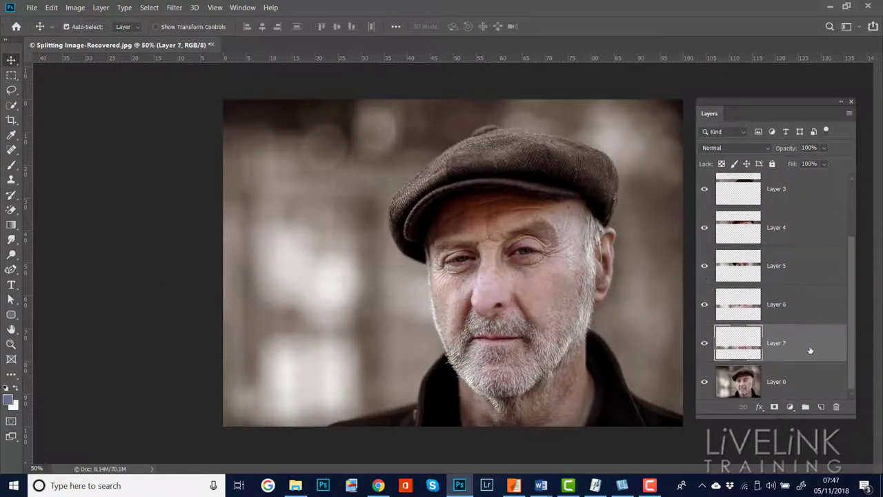
pyautogui.keyDown('ctrl'); pyautogui.click(745, 345); pyautogui.keyUp('ctrl')
pyautogui.click(149, 7)
pyautogui.click(176, 231)
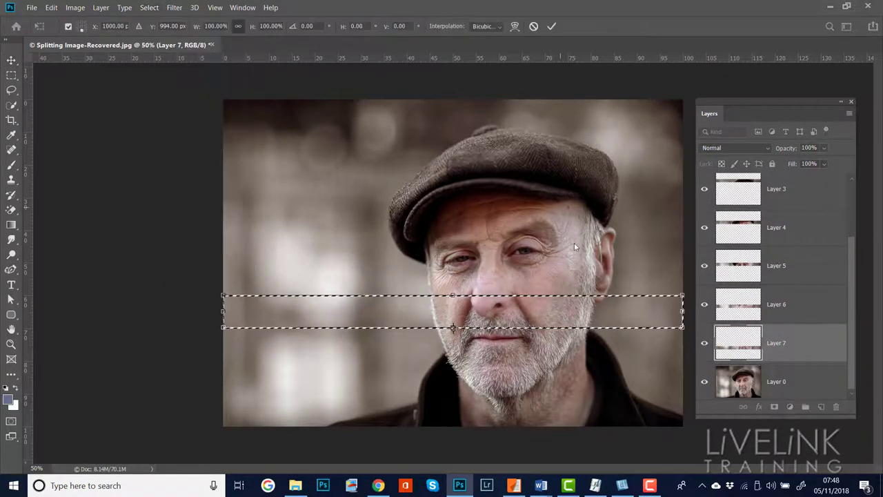
pyautogui.moveTo(483, 311); pyautogui.dragTo(483, 344)
pyautogui.press('Return')
pyautogui.hotkey('ctrl', 'j')
# Load Layer 8's strip, move the selection down one band, and copy it to Layer 9.
pyautogui.hotkey('ctrl', 'd')
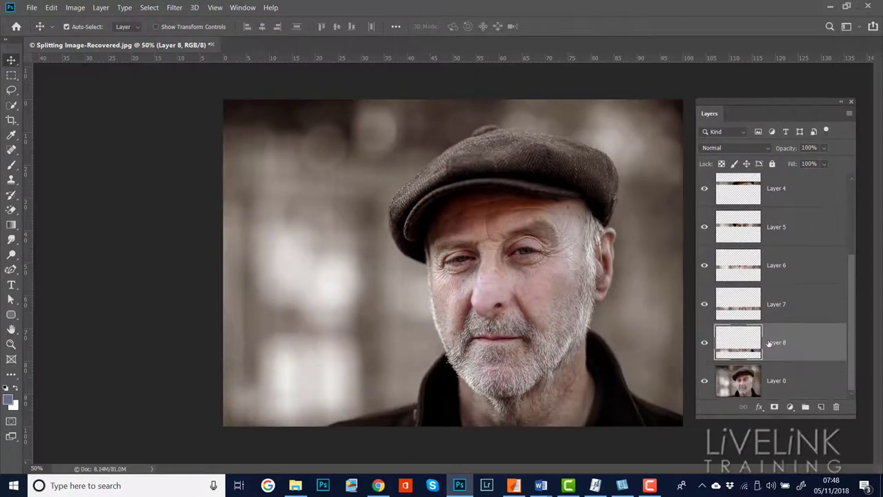
pyautogui.keyDown('ctrl'); pyautogui.click(739, 342); pyautogui.keyUp('ctrl')
pyautogui.click(149, 8)
pyautogui.click(176, 231)
pyautogui.moveTo(468, 357); pyautogui.dragTo(468, 391)
pyautogui.press('Return')
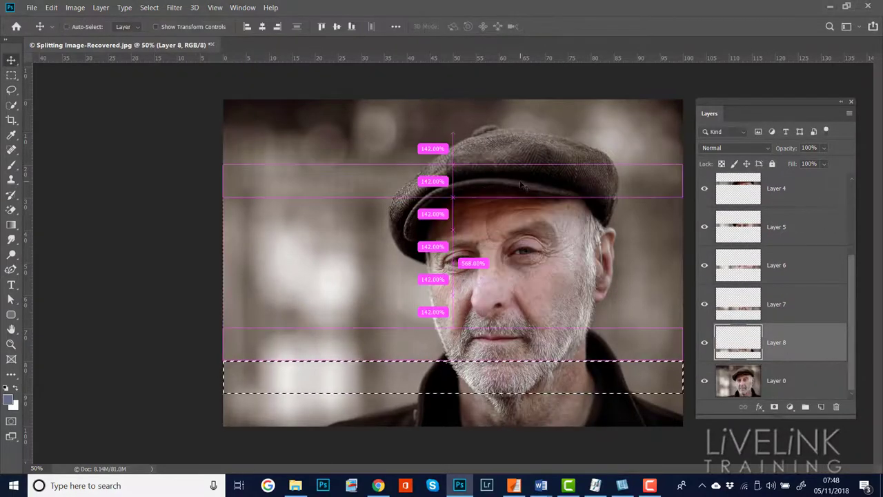
pyautogui.hotkey('ctrl', 'j')
# Load Layer 9's strip, move the selection to the bottom strip, and copy it to a new layer.
pyautogui.hotkey('ctrl', 'd')
pyautogui.keyDown('ctrl'); pyautogui.click(738, 343); pyautogui.keyUp('ctrl')
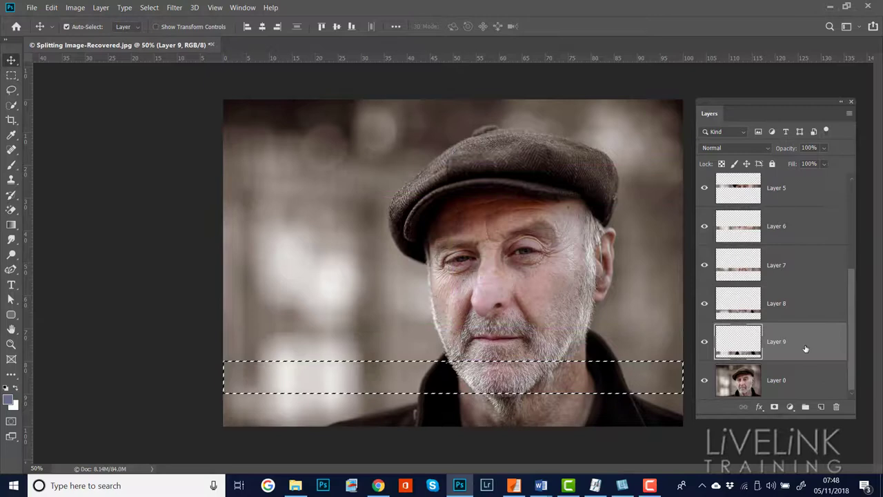
pyautogui.click(149, 7)
pyautogui.click(176, 231)
pyautogui.rightClick(557, 370)
pyautogui.press('Escape')
pyautogui.moveTo(557, 370); pyautogui.dragTo(557, 403)
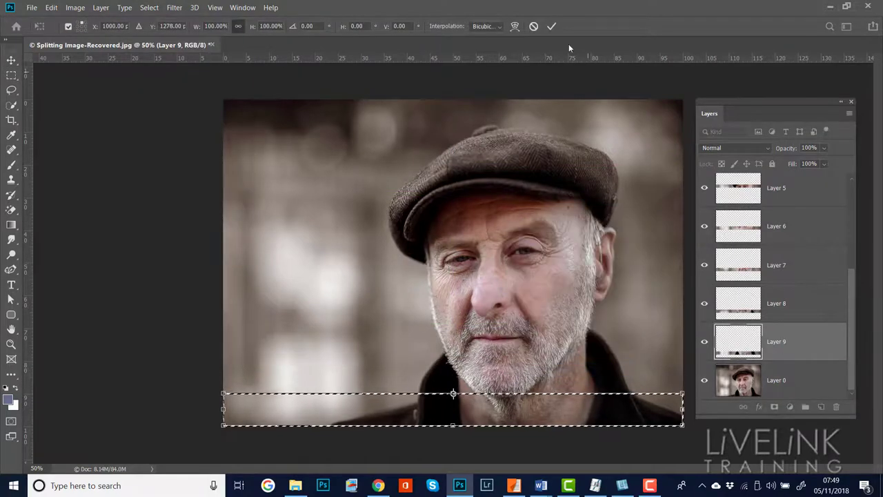
pyautogui.press('Return')
pyautogui.hotkey('ctrl', 'j')
pyautogui.press('Return')
pyautogui.click(777, 380)
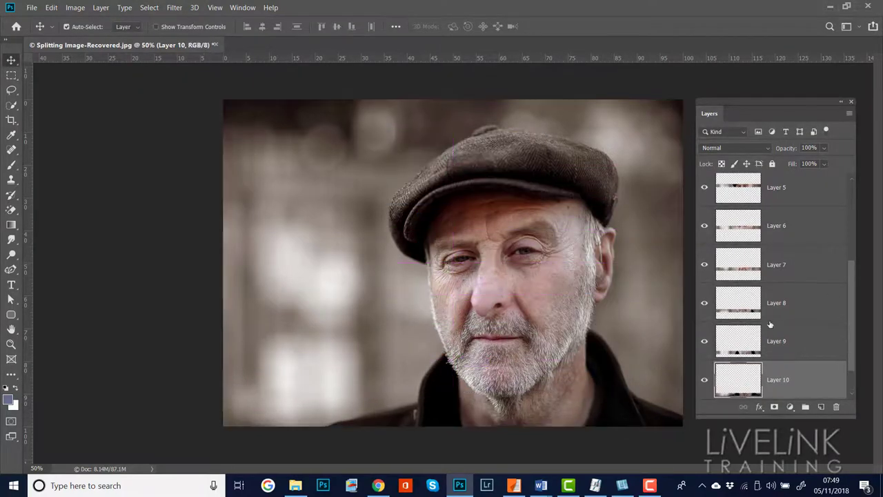
pyautogui.click(639, 328)
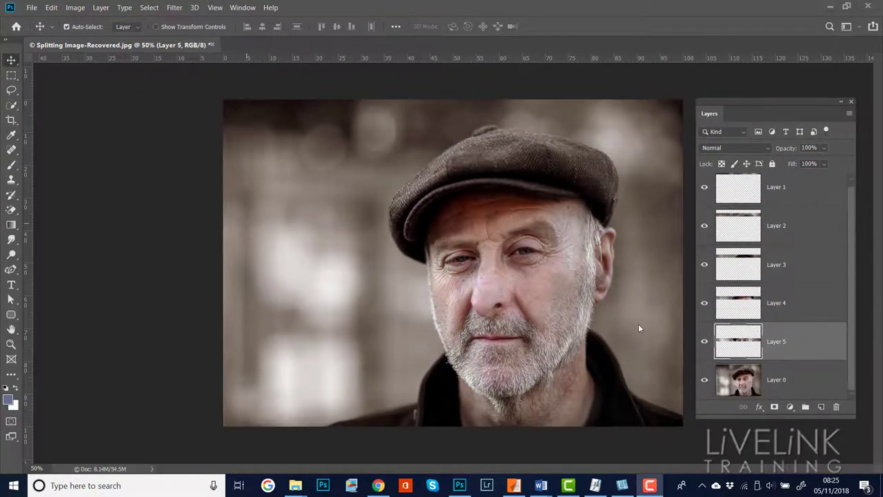